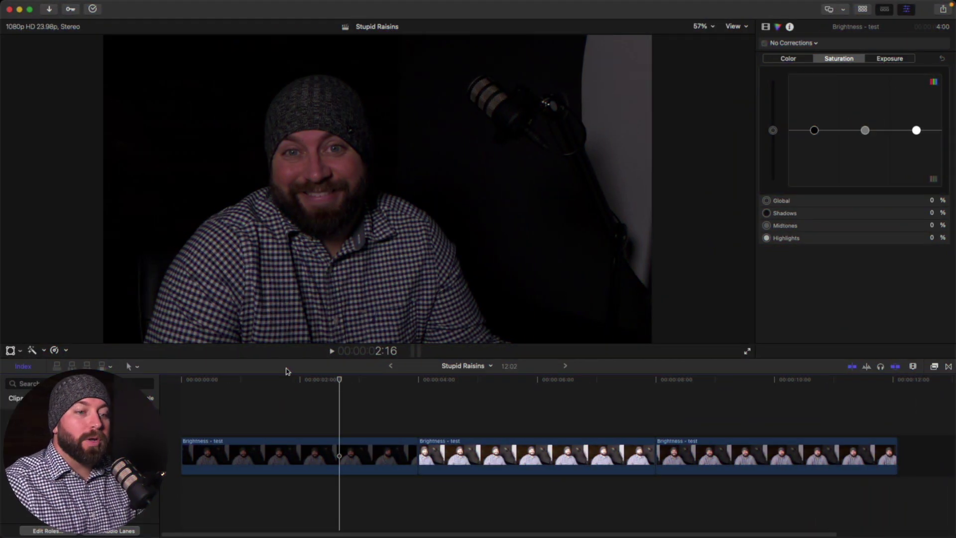
Step: Move the playhead to 3:06 in the dark first clip
left_click(373, 386)
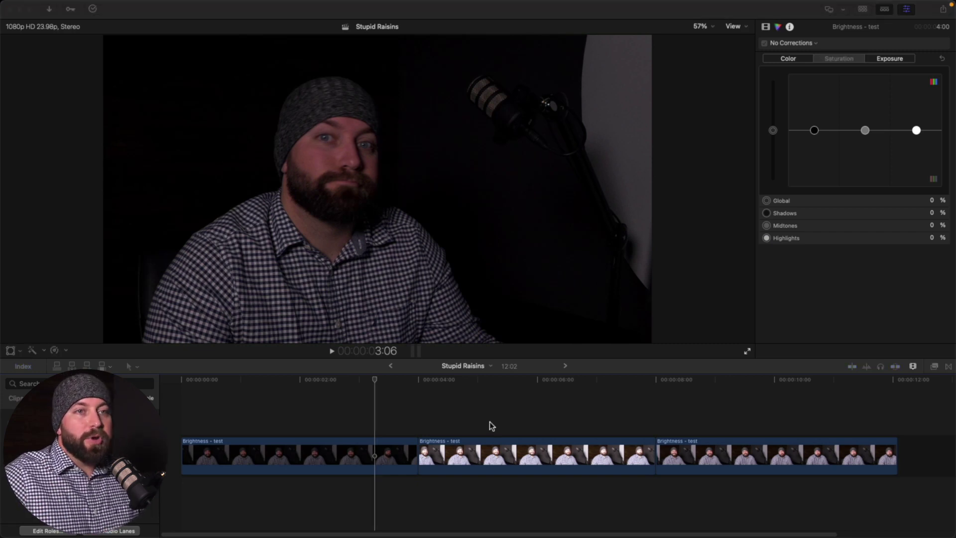
Step: Skim to frames in the first, second and third clips to compare them
left_click(374, 381)
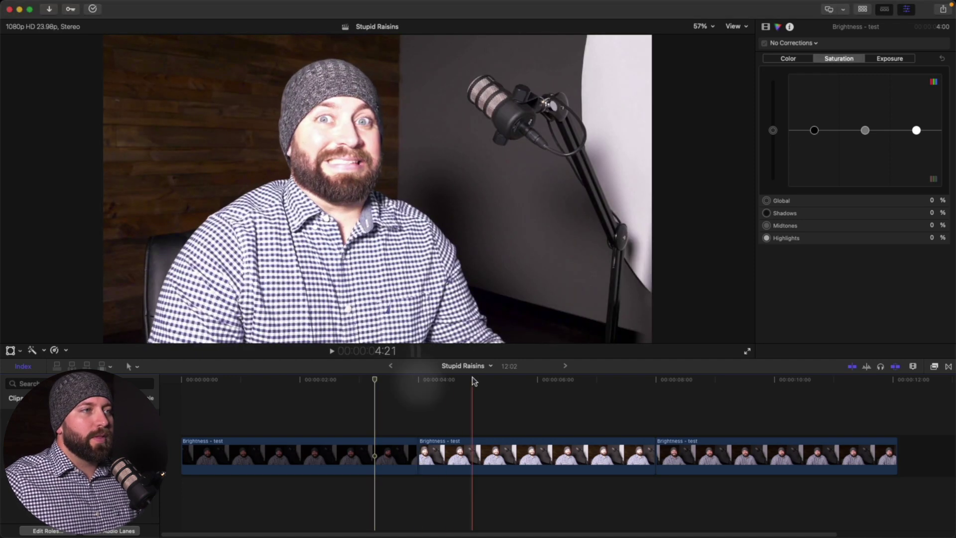
left_click(472, 381)
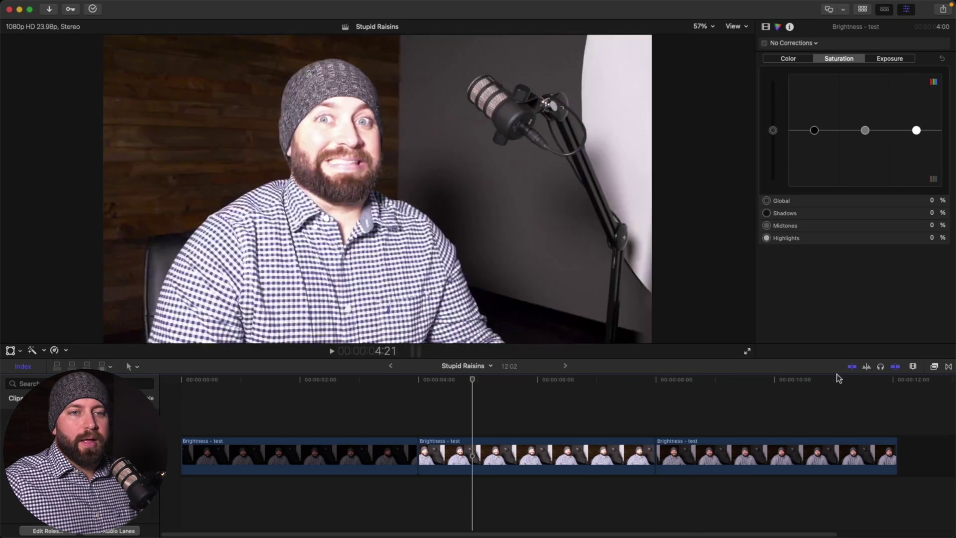
left_click(831, 380)
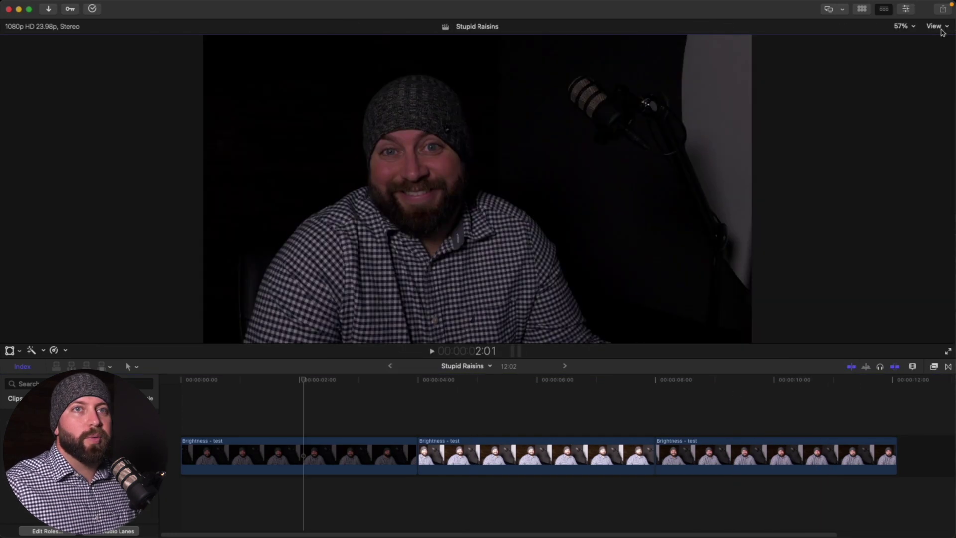
Step: Show the Rec. 709 luma waveform scope beside the viewer for the first clip
left_click(939, 28)
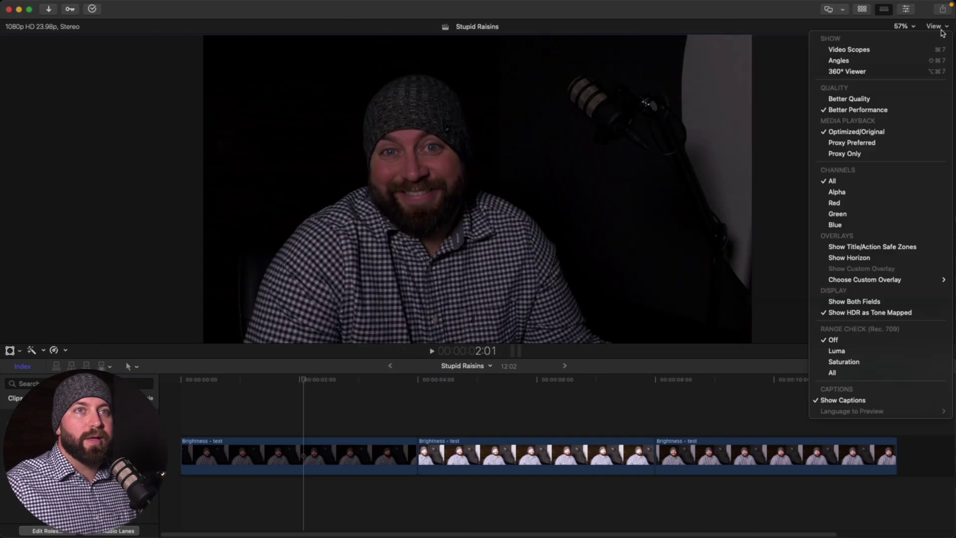
left_click(909, 49)
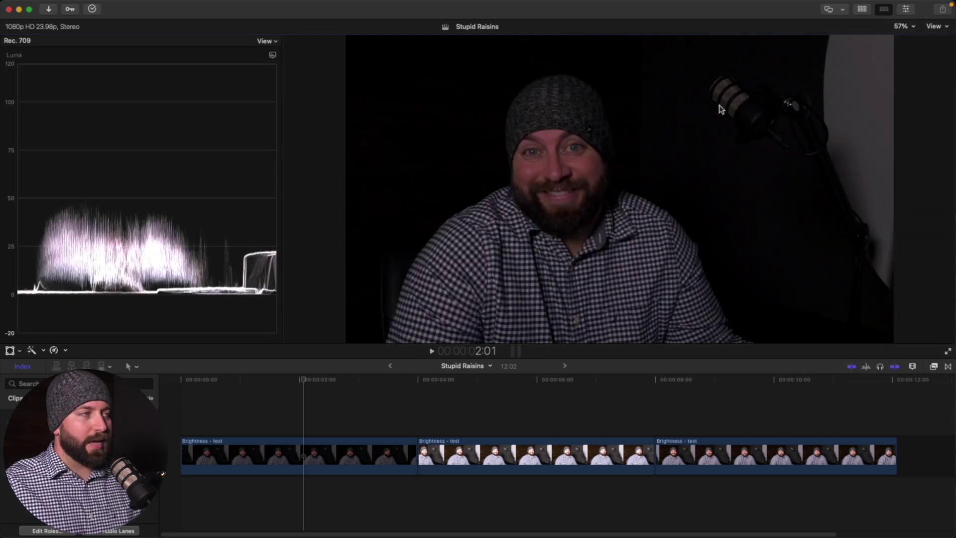
key("super+7")
key("super+7")
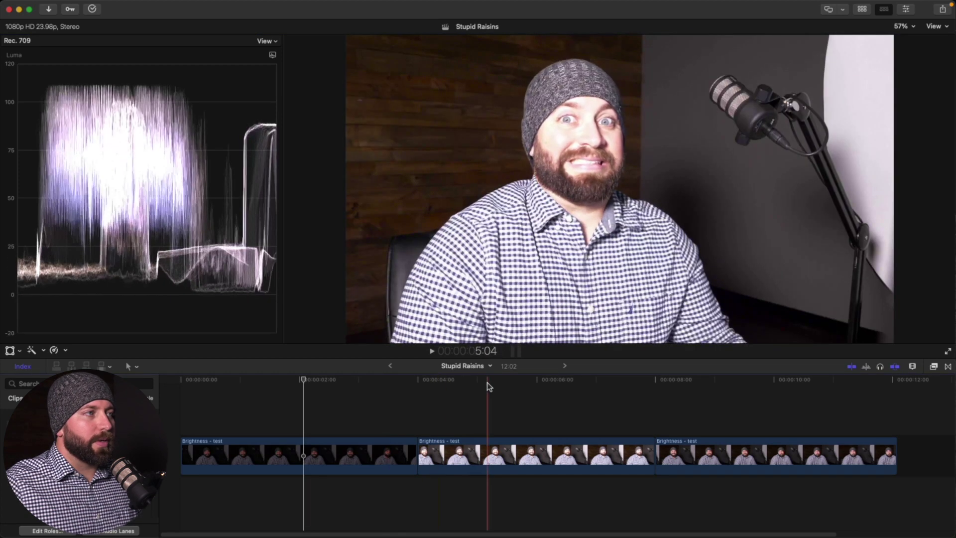
left_click(487, 381)
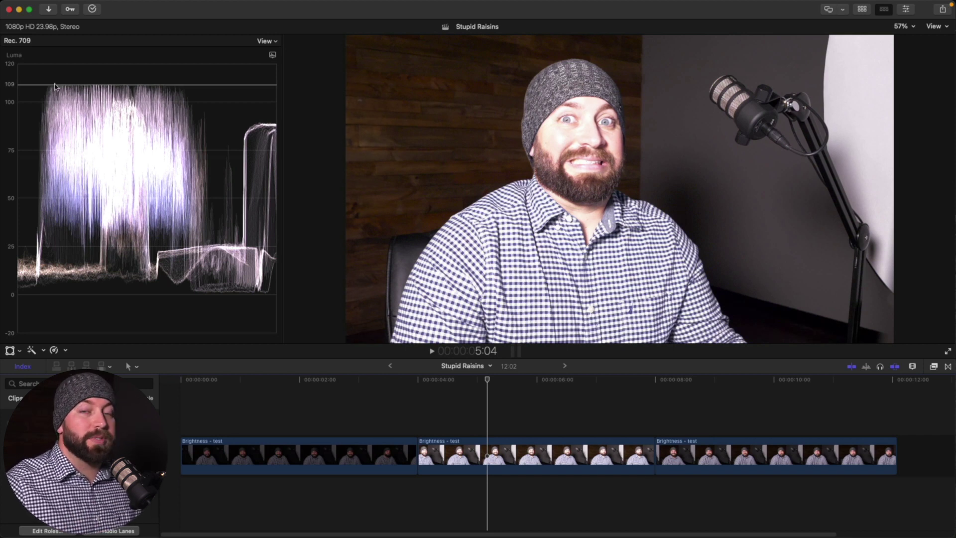
left_click(698, 426)
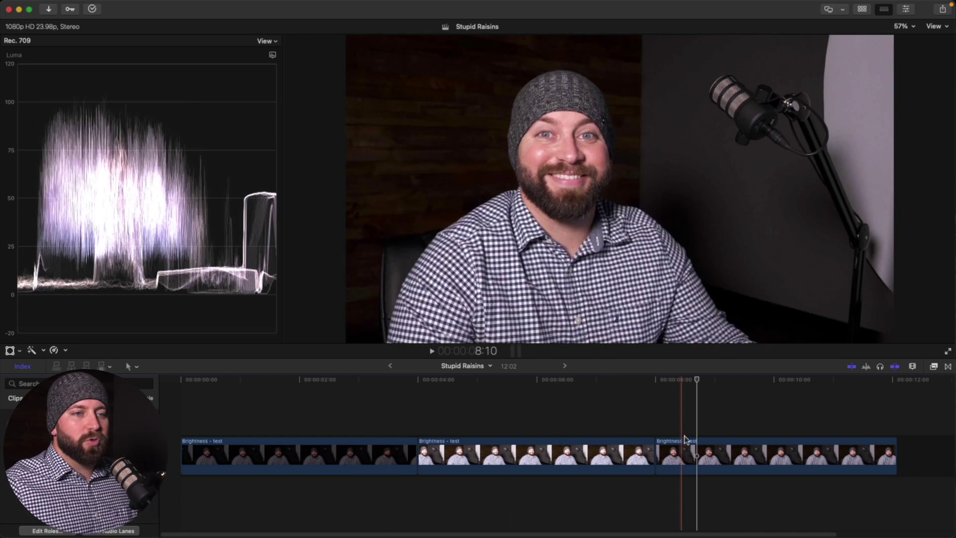
left_click_drag(696, 379, 782, 380)
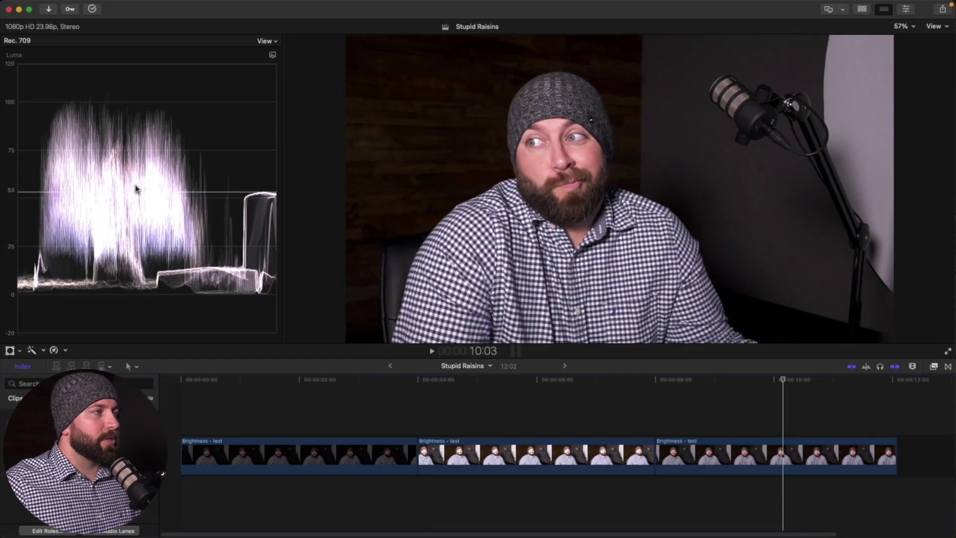
left_click_drag(783, 379, 792, 382)
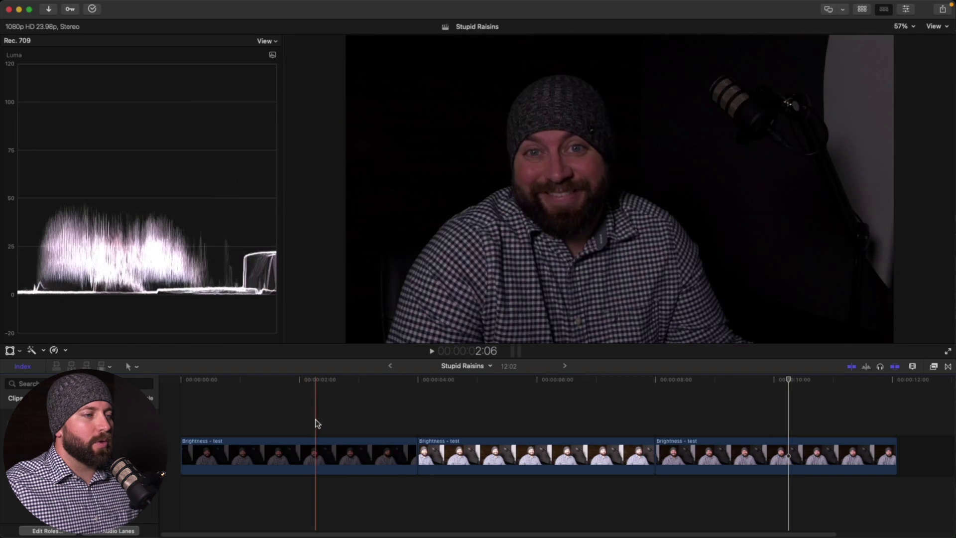
left_click(315, 419)
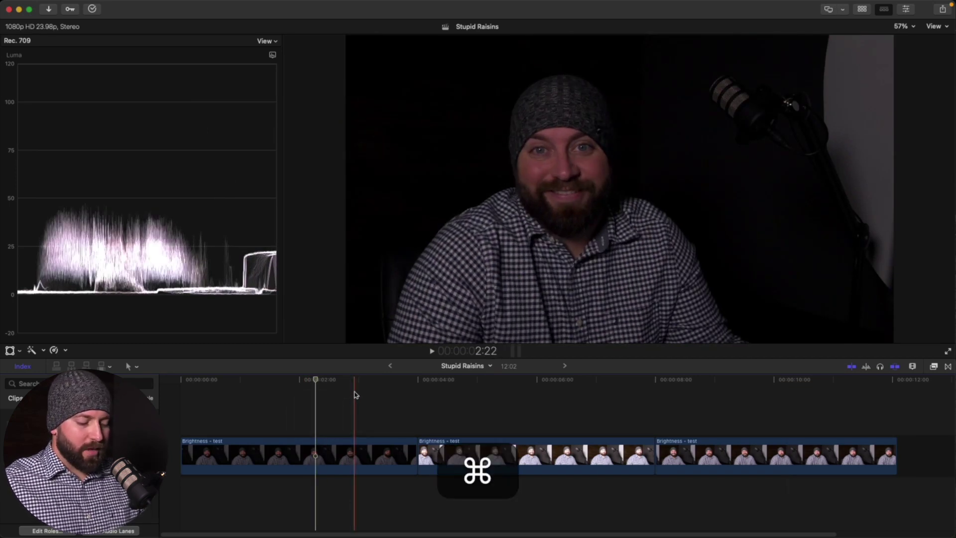
Step: Add a Color Board correction to the first clip and display its Exposure controls
key("super+6")
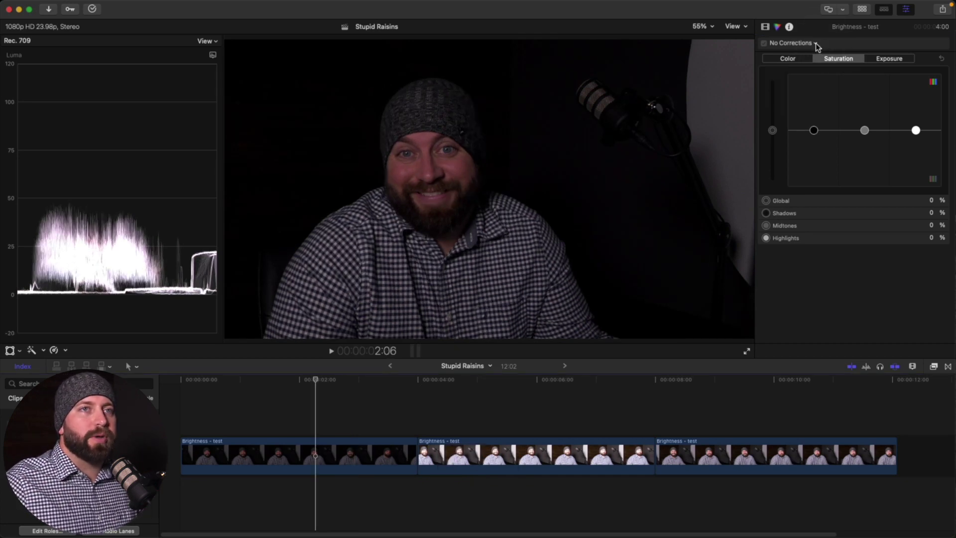
left_click(816, 44)
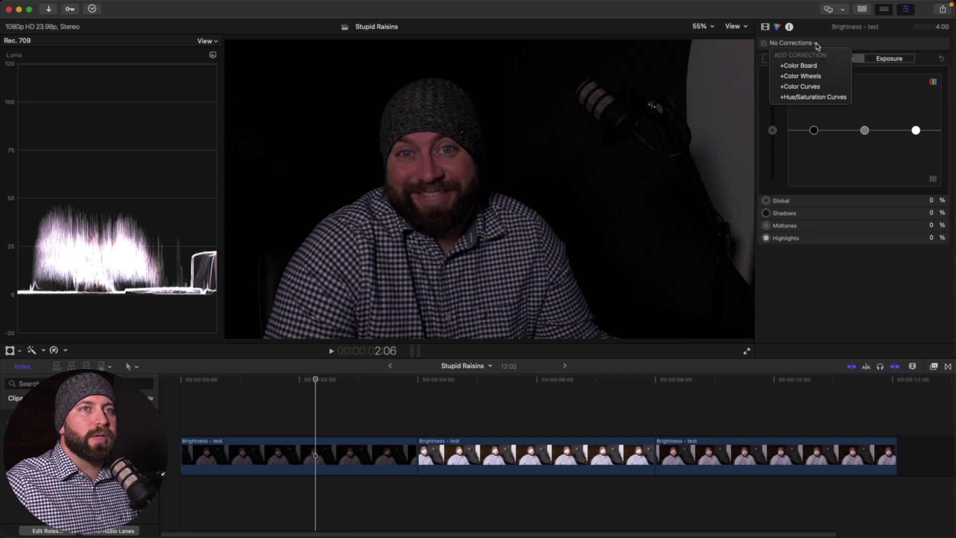
left_click(802, 66)
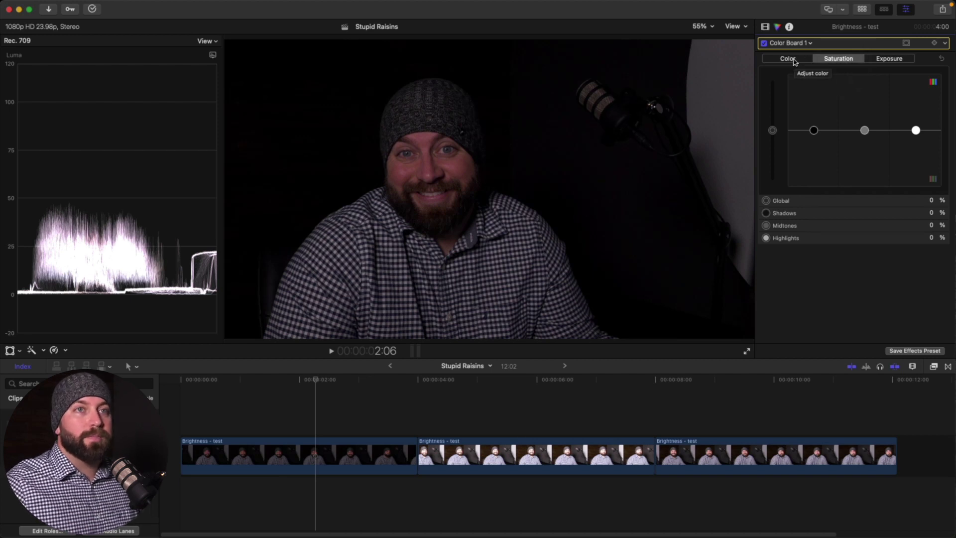
left_click(794, 61)
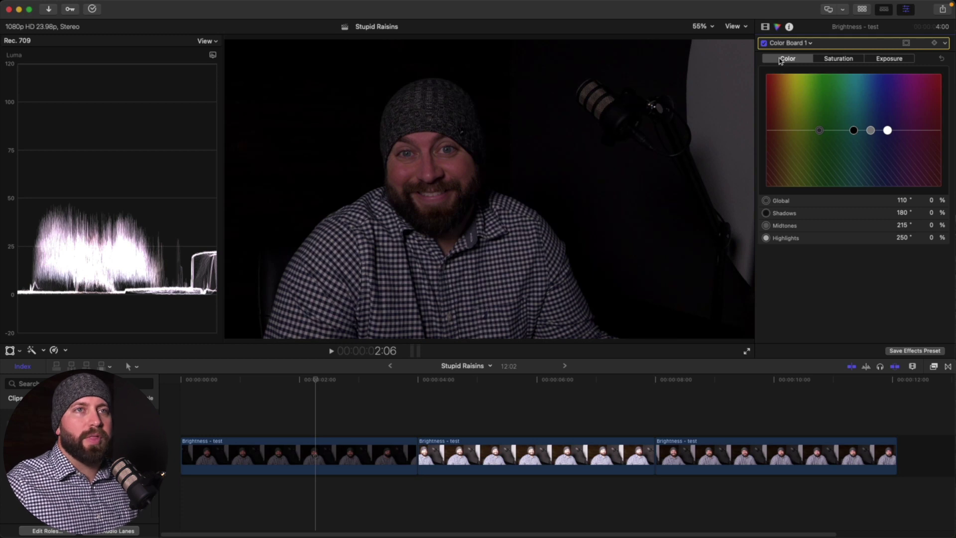
left_click(882, 59)
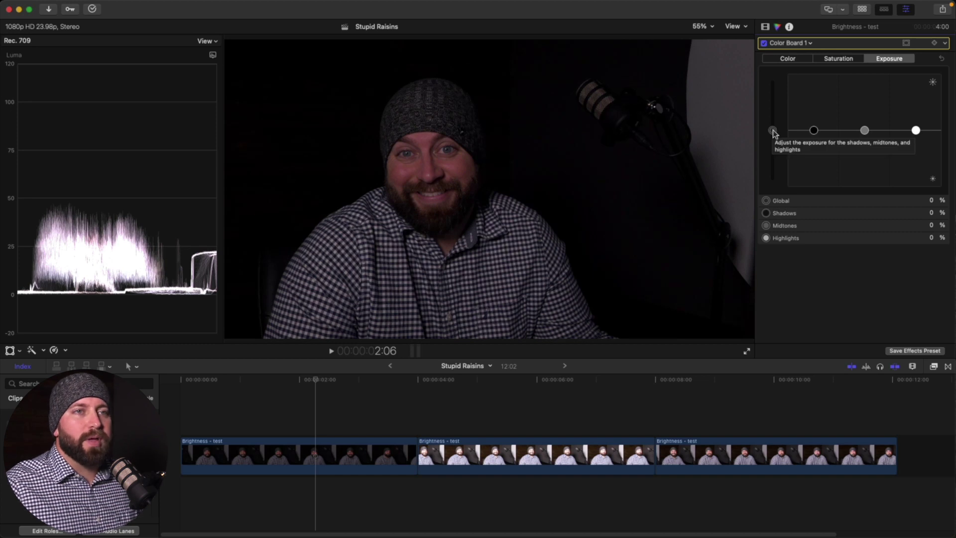
Step: Set the first clip's exposure to Shadows 8%, Midtones -13%, Highlights 54%, then slightly lower the second clip's shadows
left_click_drag(773, 134, 811, 126)
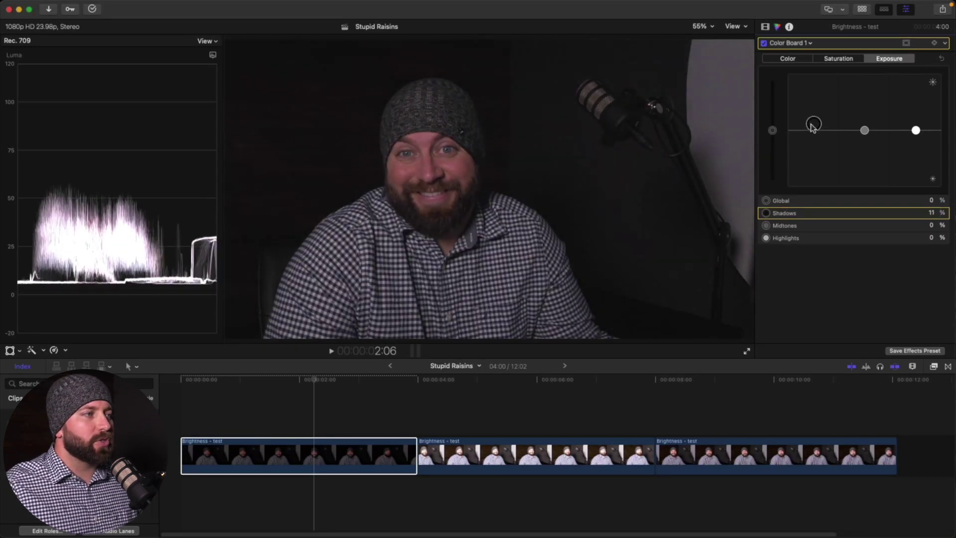
mouse_move(50, 288)
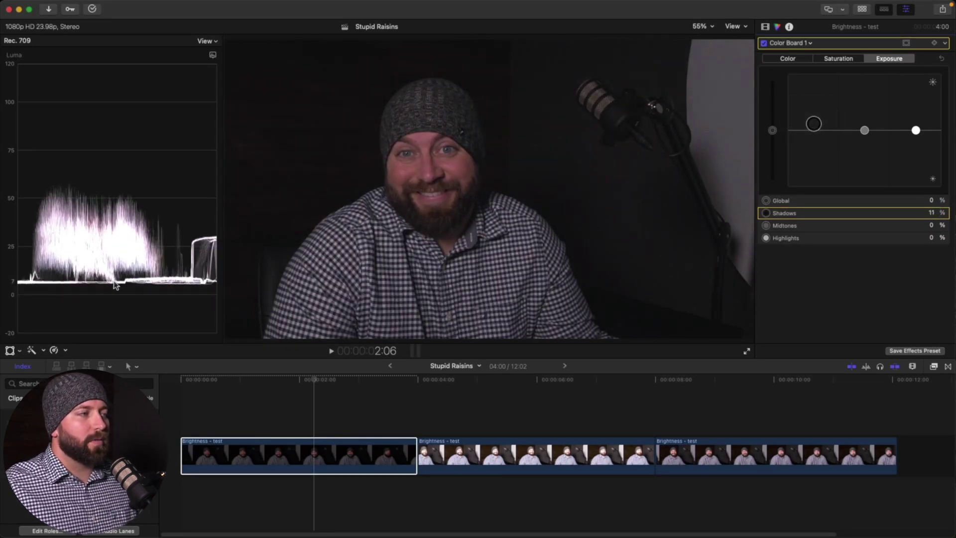
mouse_move(813, 124)
left_mouse_down()
mouse_move(811, 98)
mouse_move(814, 130)
left_mouse_up()
left_click_drag(915, 130, 926, 91)
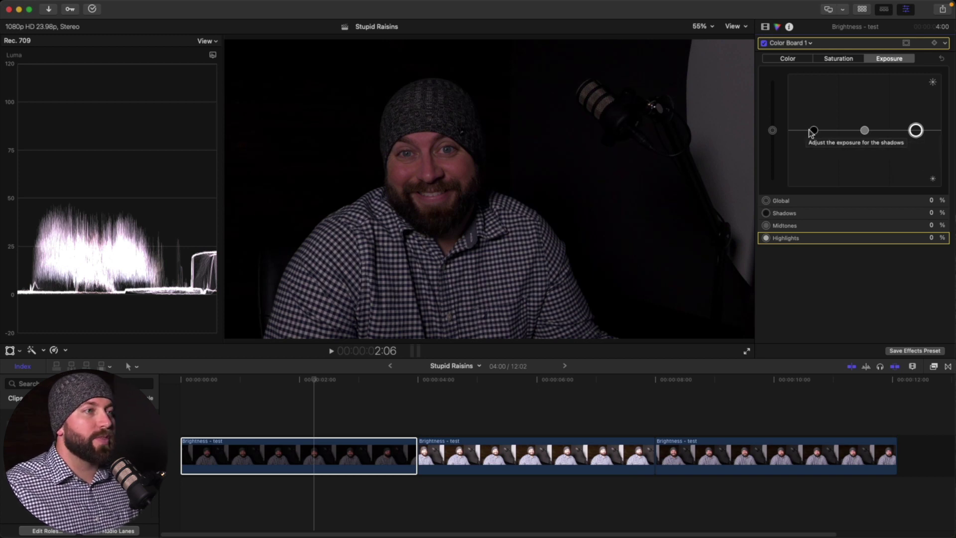
left_click_drag(815, 134, 818, 129)
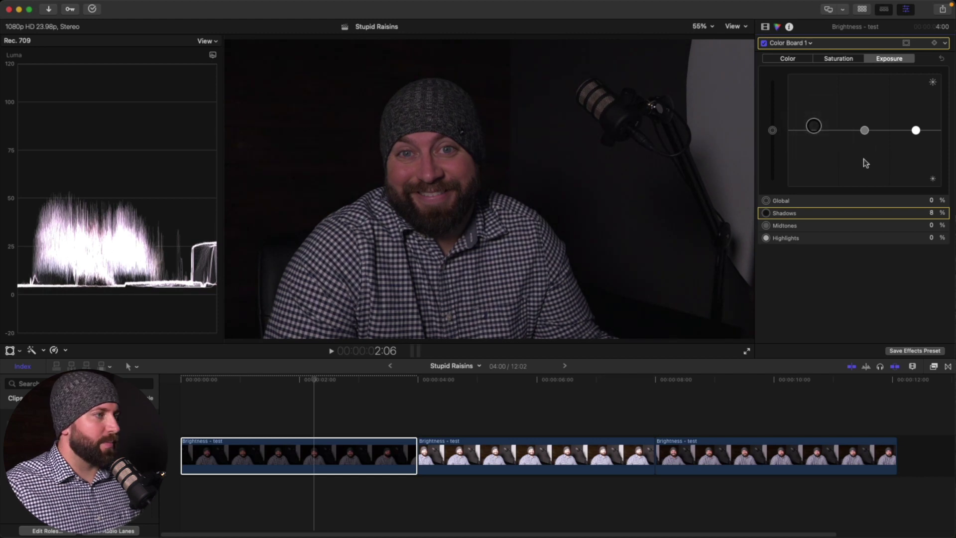
left_click_drag(917, 135, 918, 108)
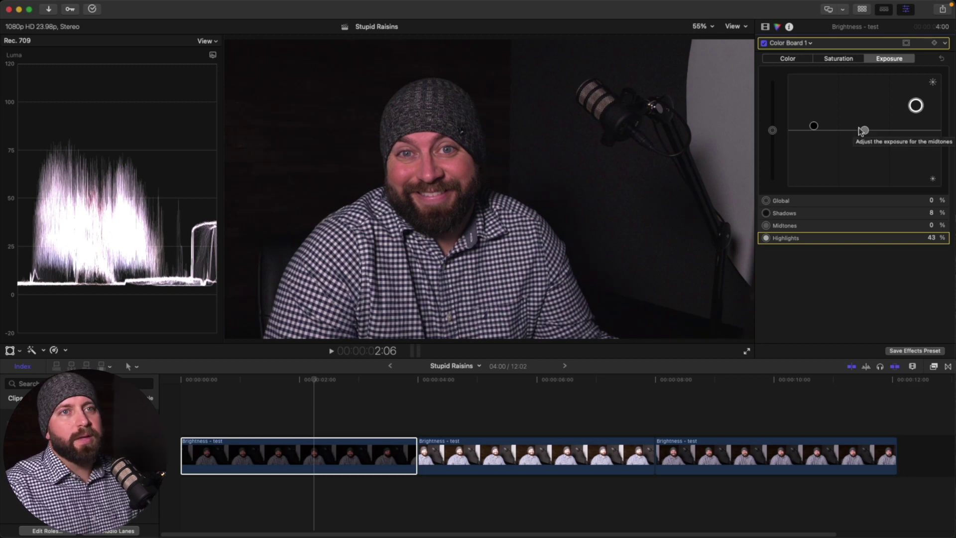
left_click_drag(860, 130, 864, 127)
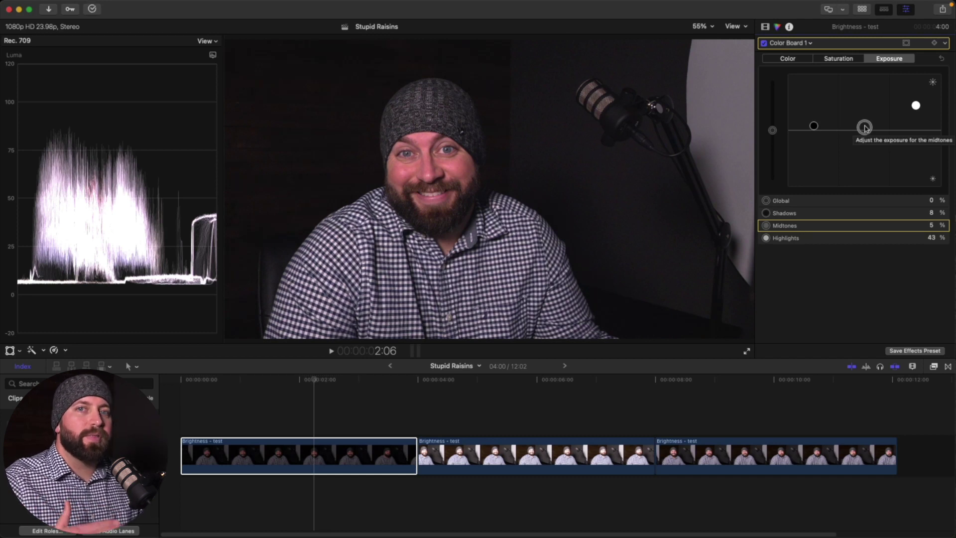
left_click_drag(866, 128, 864, 134)
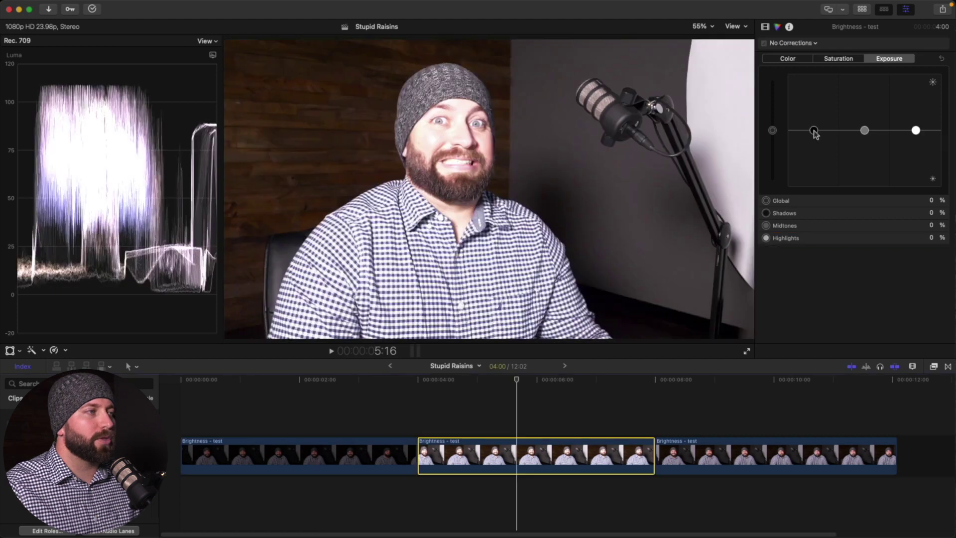
left_click_drag(813, 130, 813, 133)
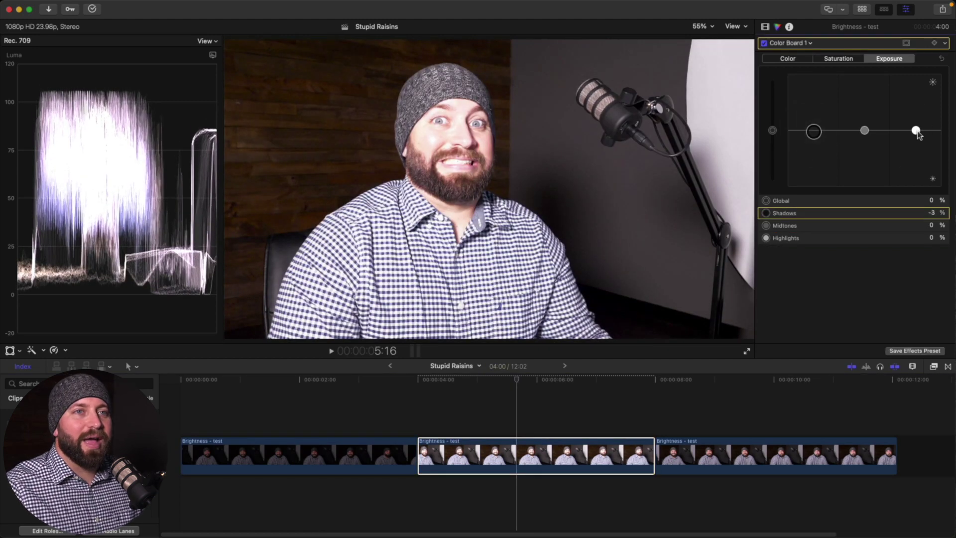
Step: Set the second clip's exposure to Midtones -59% and Highlights 20%, then reselect clips in the timeline
left_click_drag(916, 131, 915, 142)
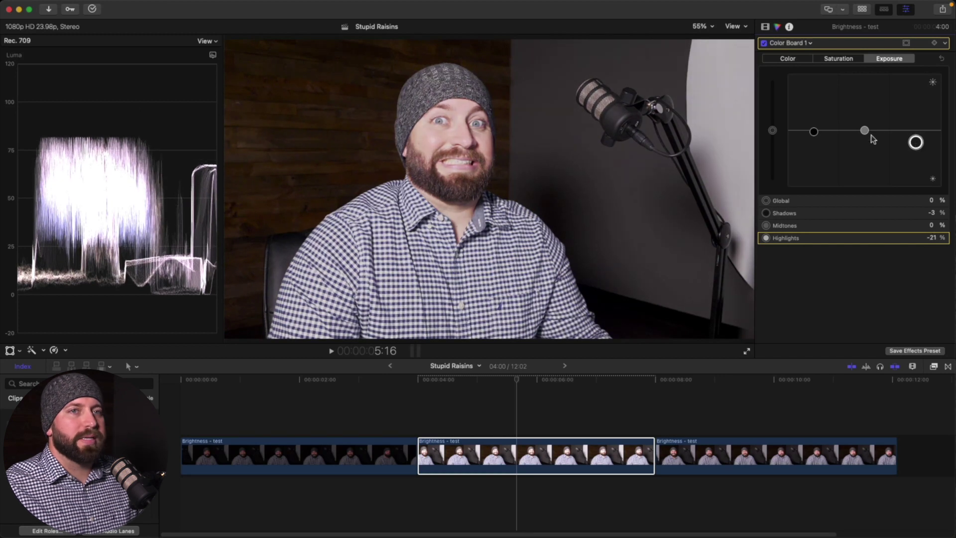
left_click_drag(864, 130, 916, 122)
left_click_drag(864, 149, 865, 163)
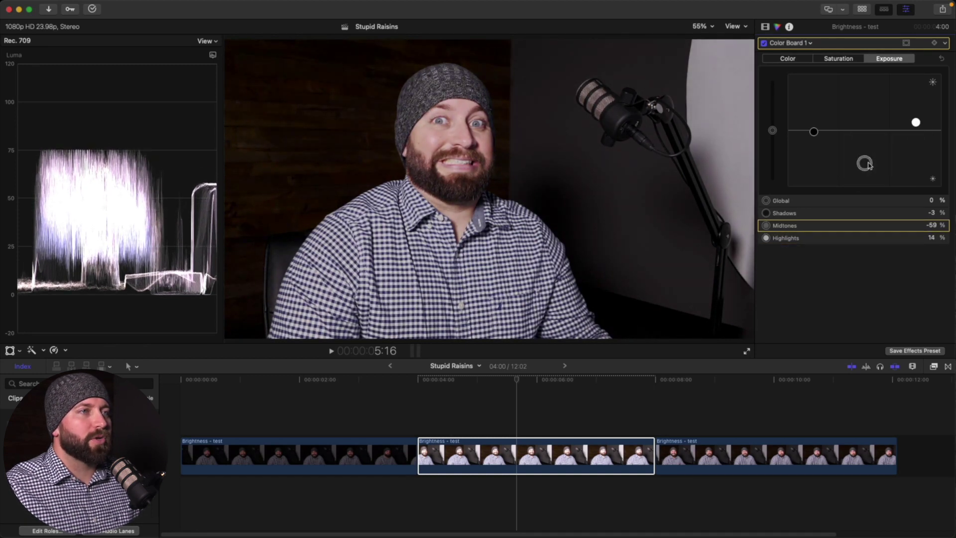
left_click_drag(916, 122, 915, 118)
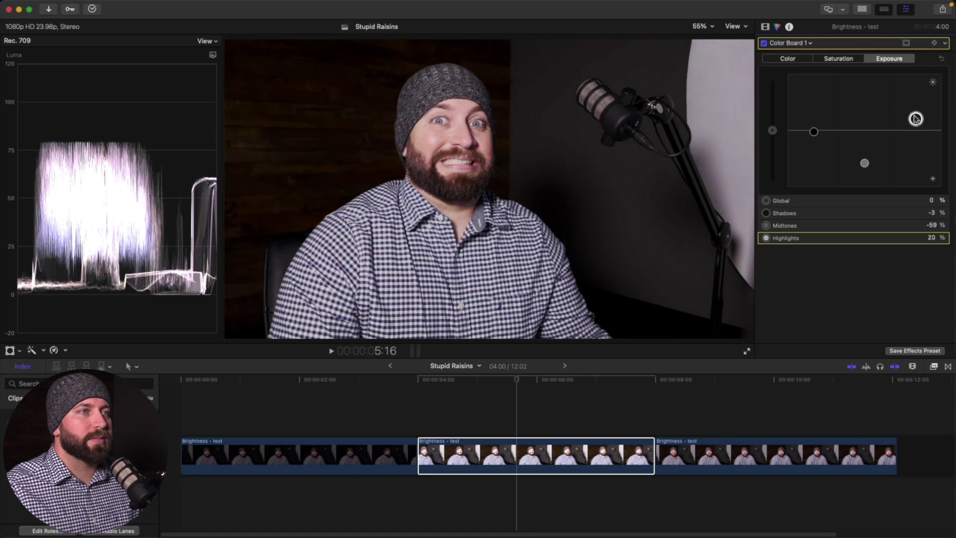
left_click(449, 401)
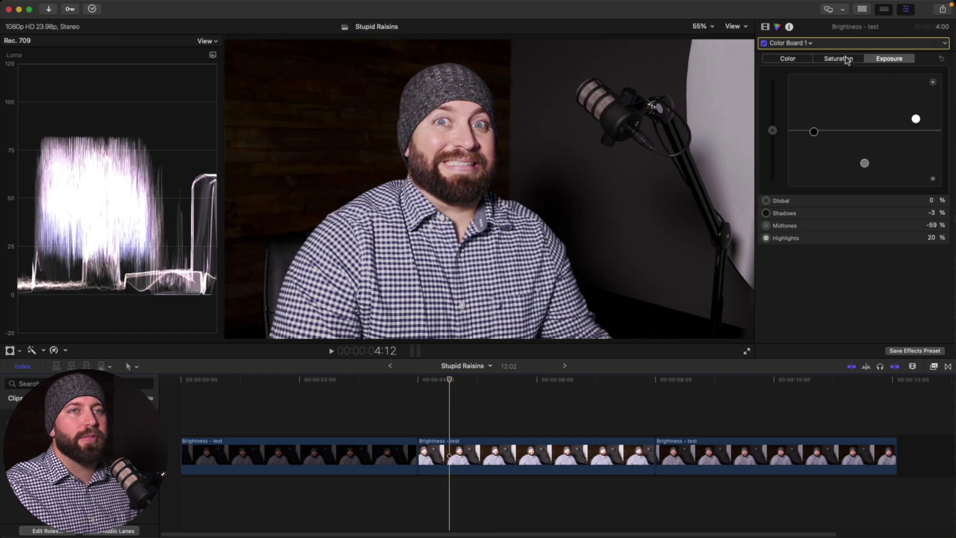
left_click(603, 456)
Step: Add a Color Wheels correction to the third clip
left_click(695, 454)
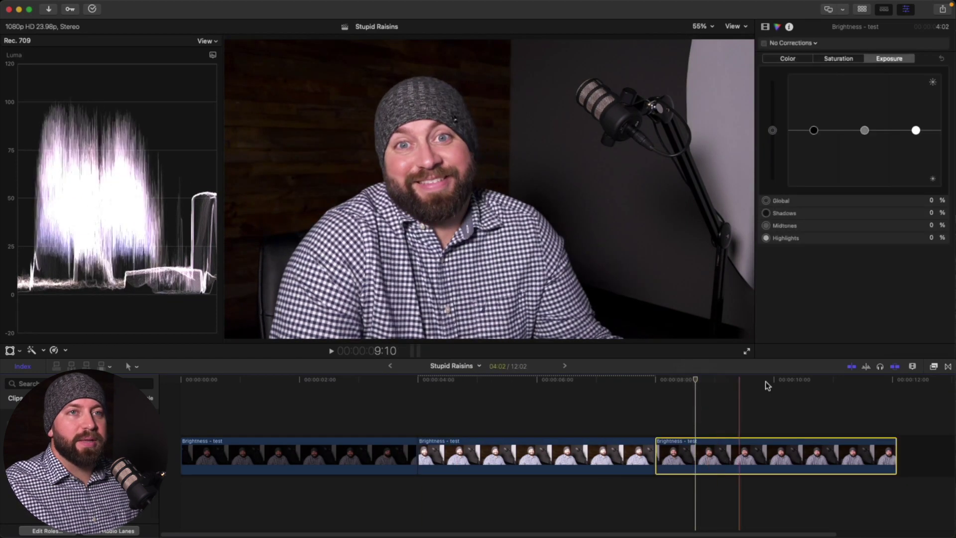
left_click(814, 43)
left_click(819, 77)
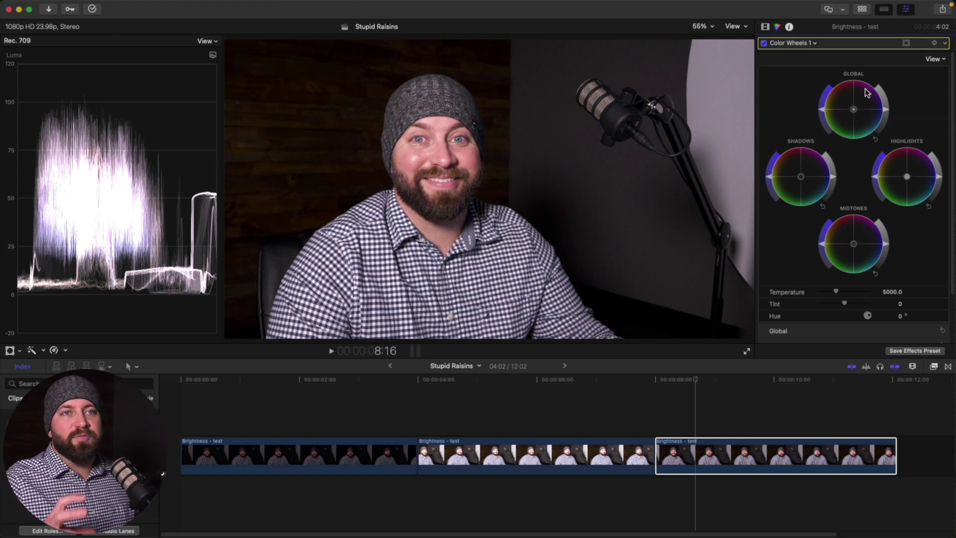
Step: Raise the global, shadows, midtones and highlights brightness sliders to brighten the third clip
mouse_move(885, 107)
left_mouse_down()
mouse_move(886, 94)
mouse_move(888, 124)
mouse_move(893, 109)
left_mouse_up()
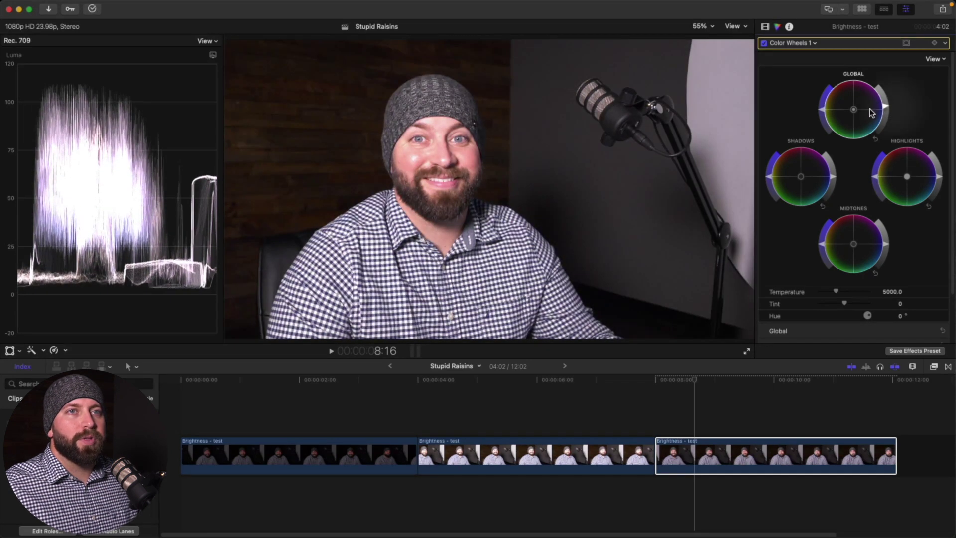
left_click_drag(836, 178, 834, 172)
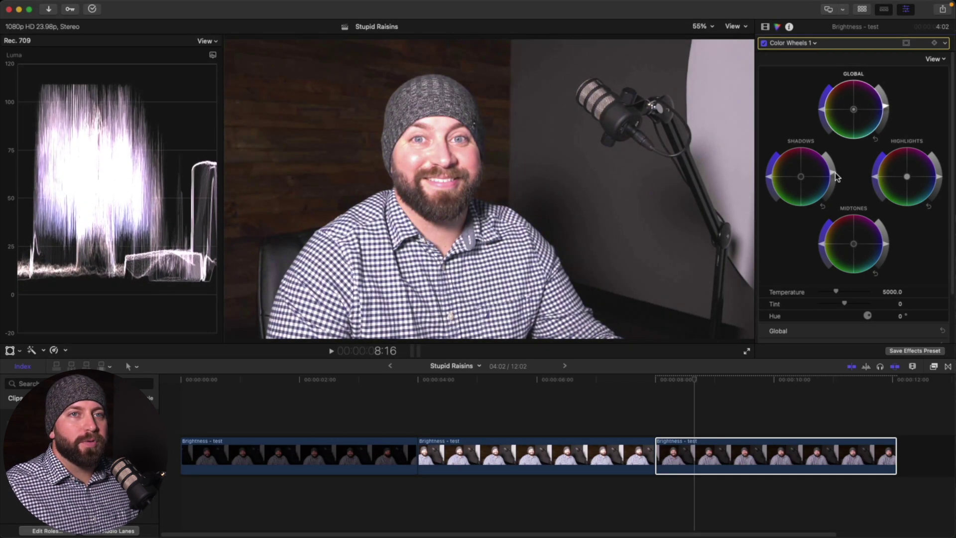
left_click_drag(942, 184, 941, 179)
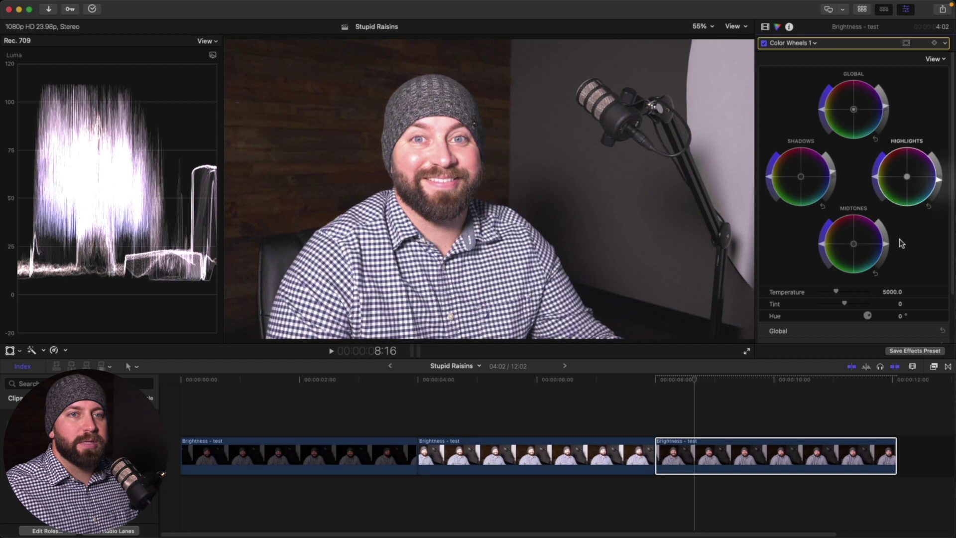
left_click_drag(887, 244, 886, 240)
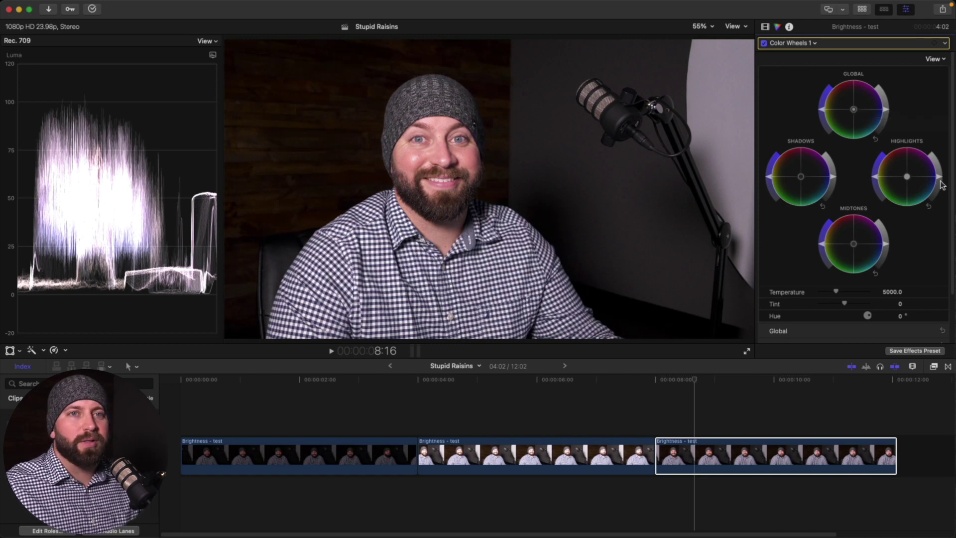
left_click_drag(940, 177, 939, 174)
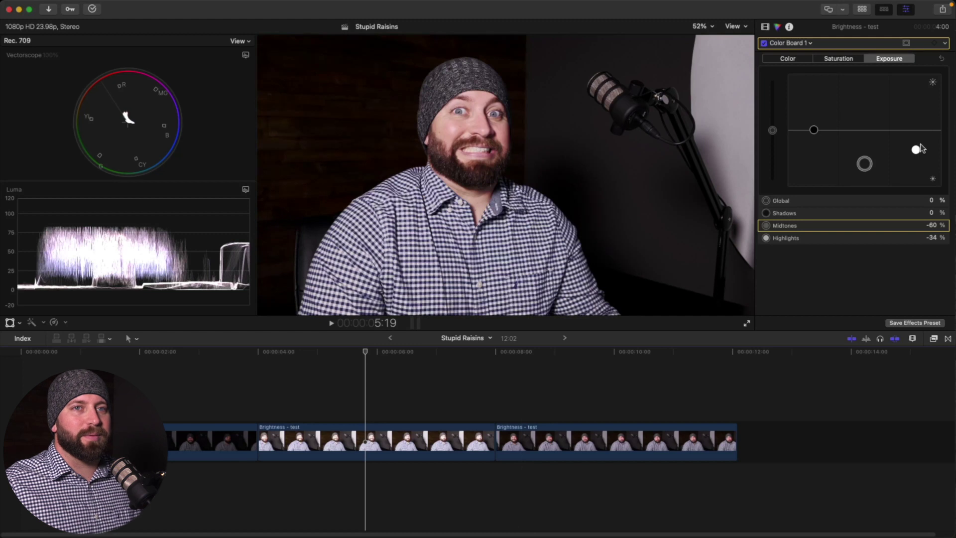
Step: Raise the middle clip's Highlights exposure from -34% to -9% and show the library browser
left_click_drag(919, 148, 920, 134)
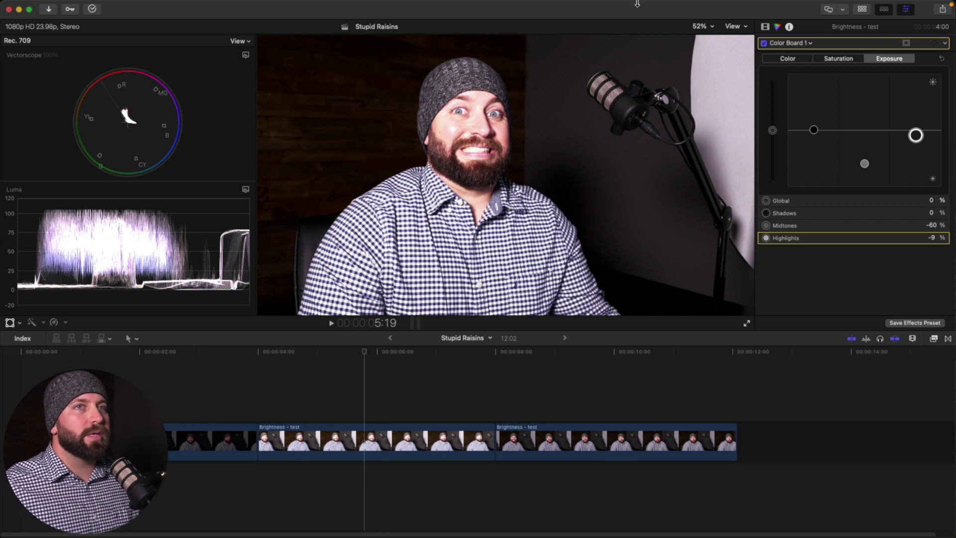
left_click(863, 10)
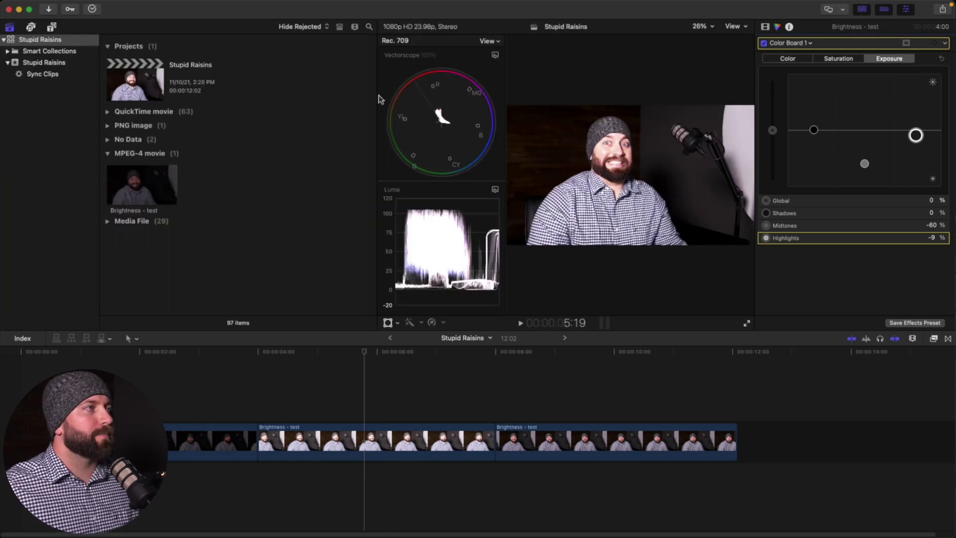
Step: Change the Stupid Raisins library's colour processing from Standard to Wide Gamut HDR
left_click(42, 74)
left_click(37, 40)
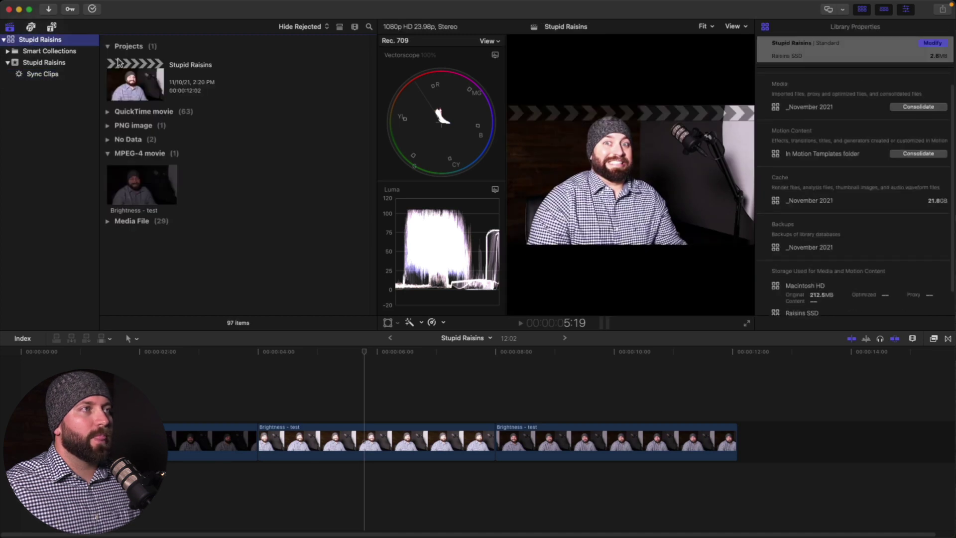
left_click(930, 44)
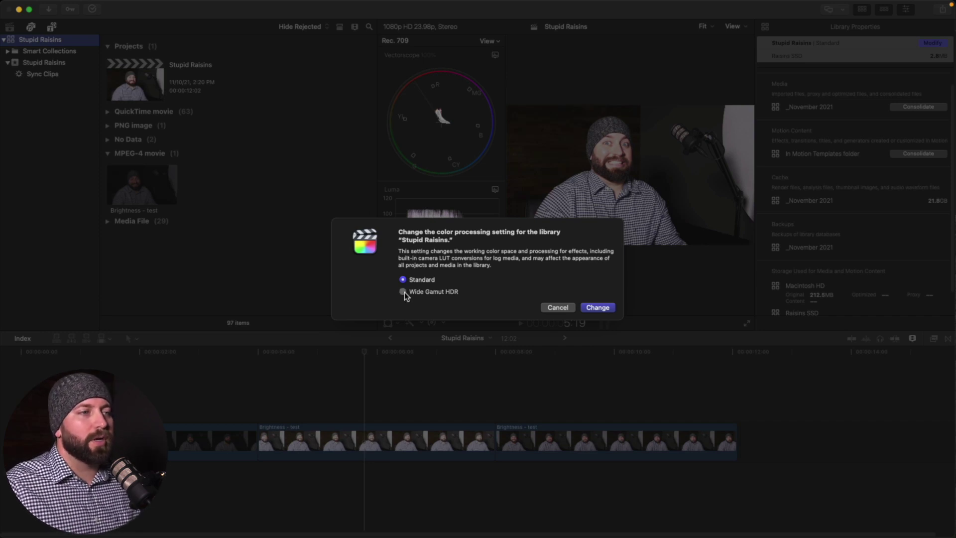
left_click(403, 292)
left_click(593, 307)
Step: Set the middle clip's exposure to Shadows -1%, Midtones -61%, Highlights 20% and hide the browser
left_click(365, 402)
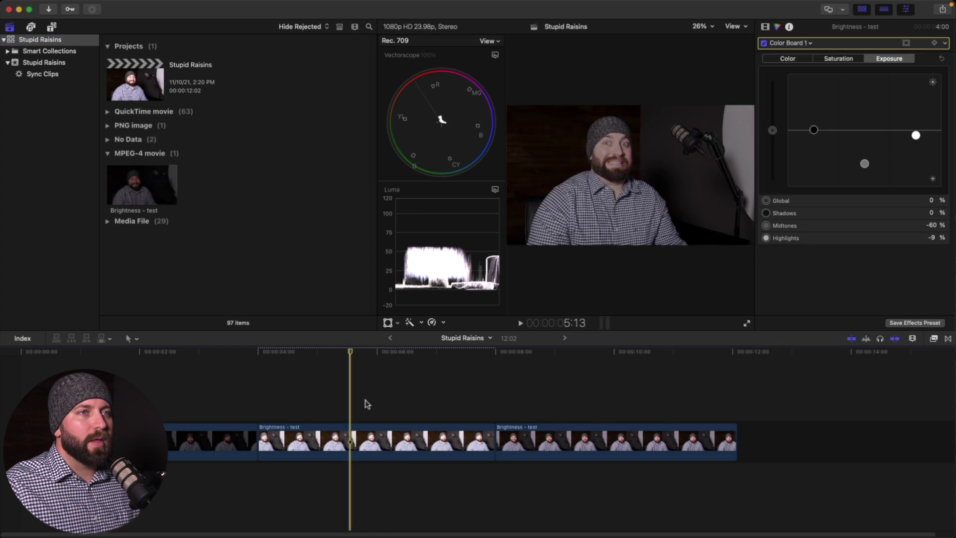
left_click(416, 390)
left_click_drag(919, 142, 919, 125)
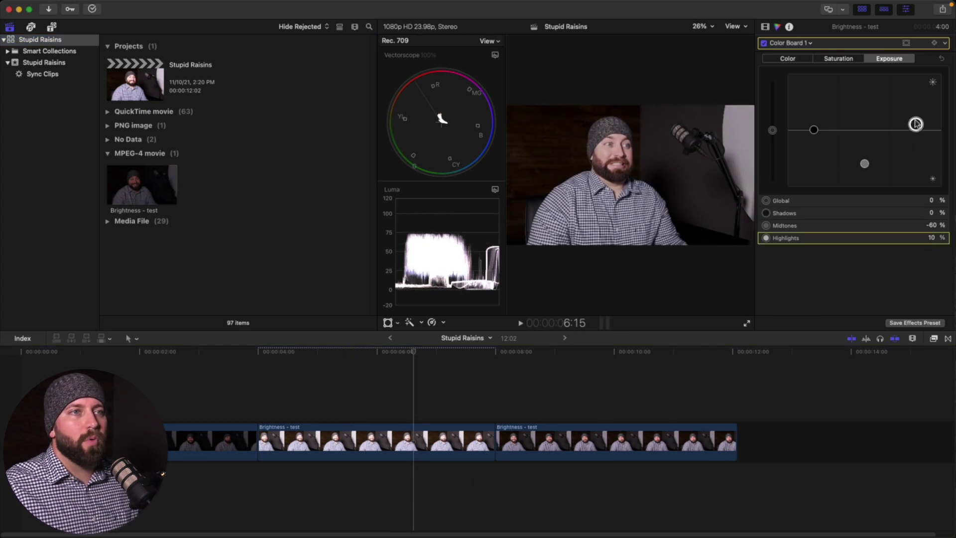
left_click(865, 163)
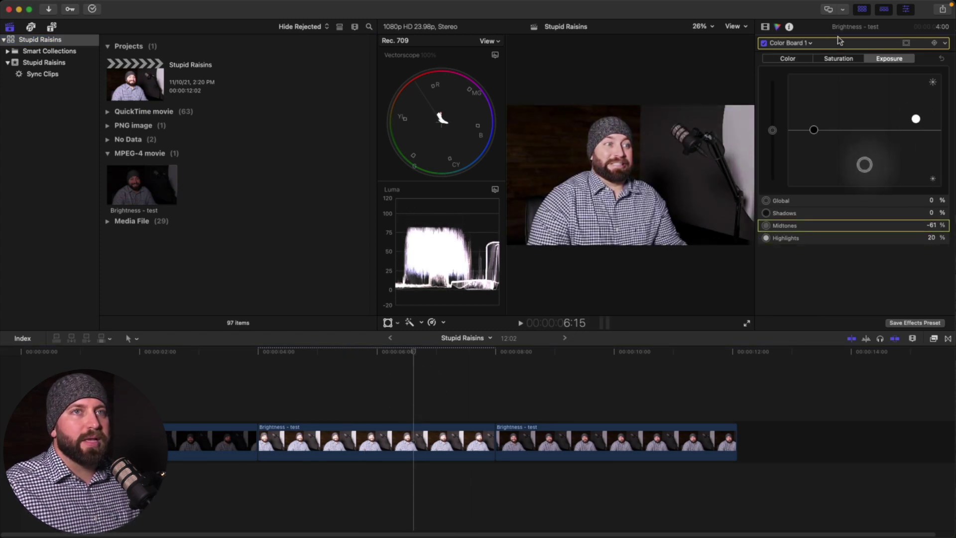
left_click(862, 9)
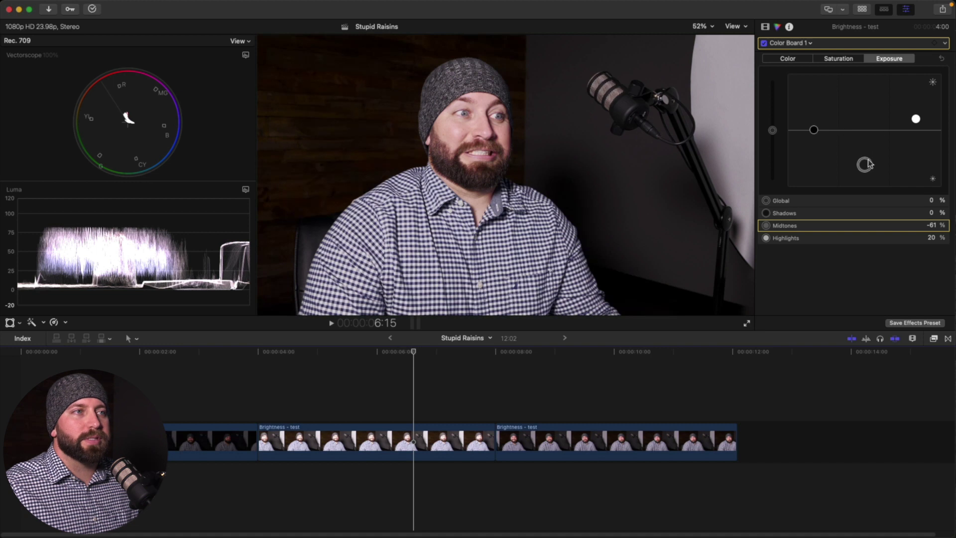
left_click_drag(916, 118, 916, 118)
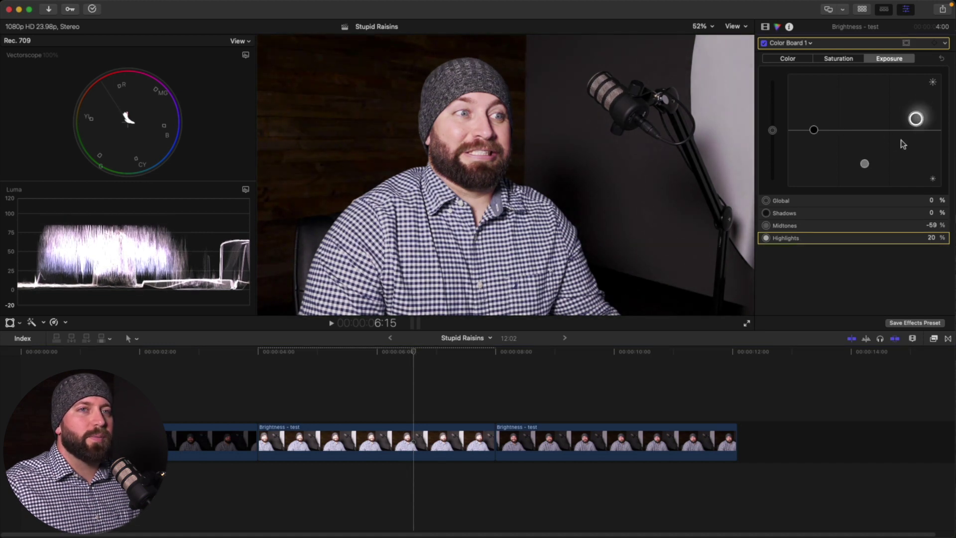
left_click_drag(866, 164, 866, 166)
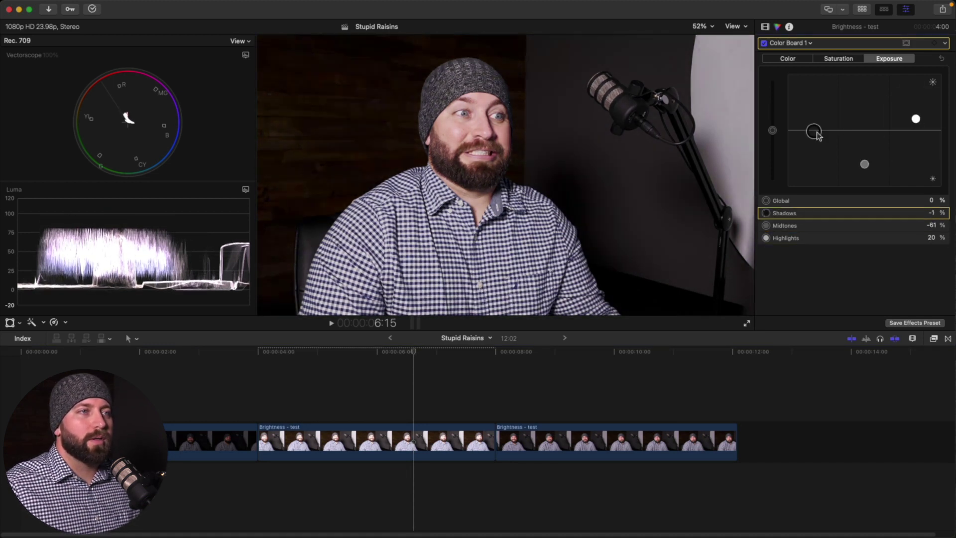
left_click_drag(815, 131, 816, 132)
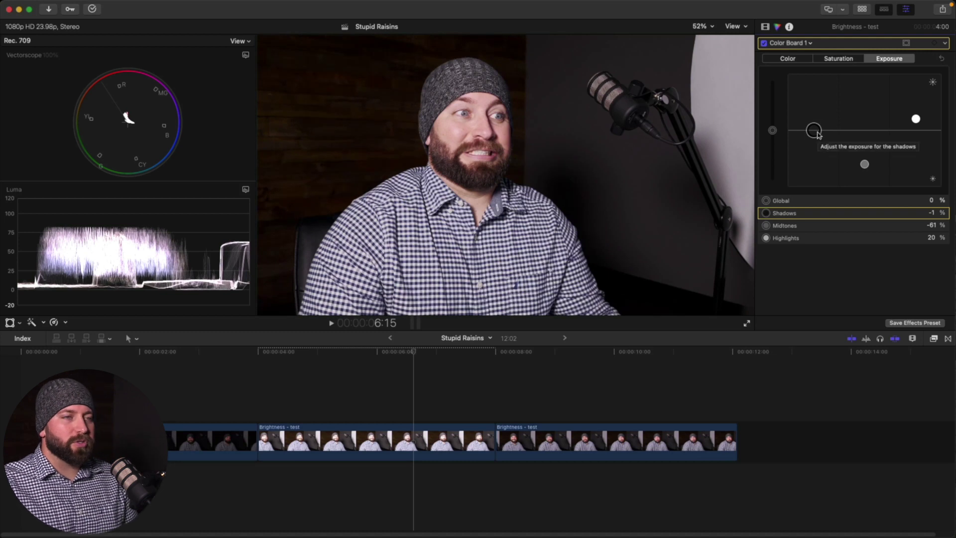